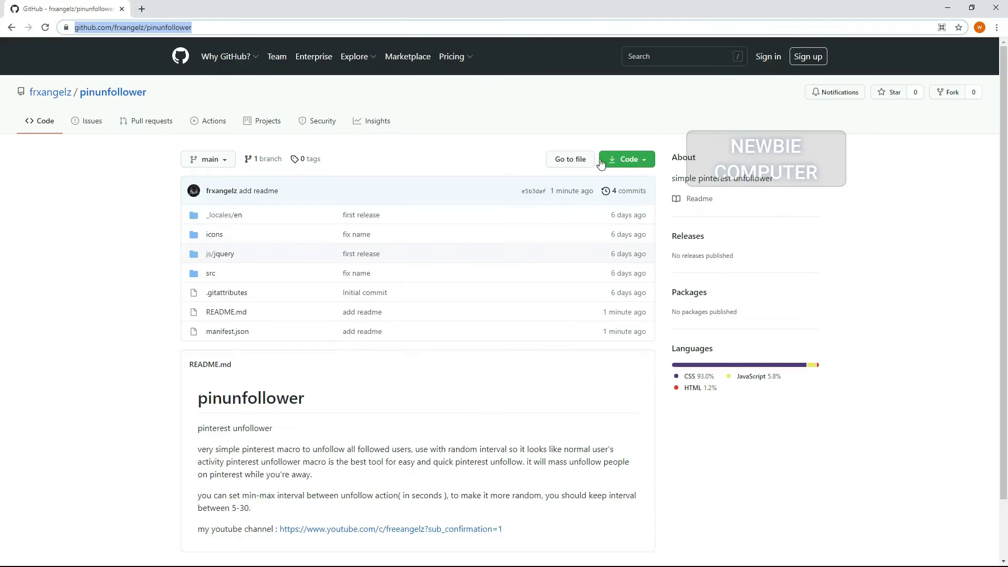
Step: Download the GitHub repository as pinunfollower-main.zip and show it in the Downloads folder
{"action": "left_click", "coordinate": [644, 160]}
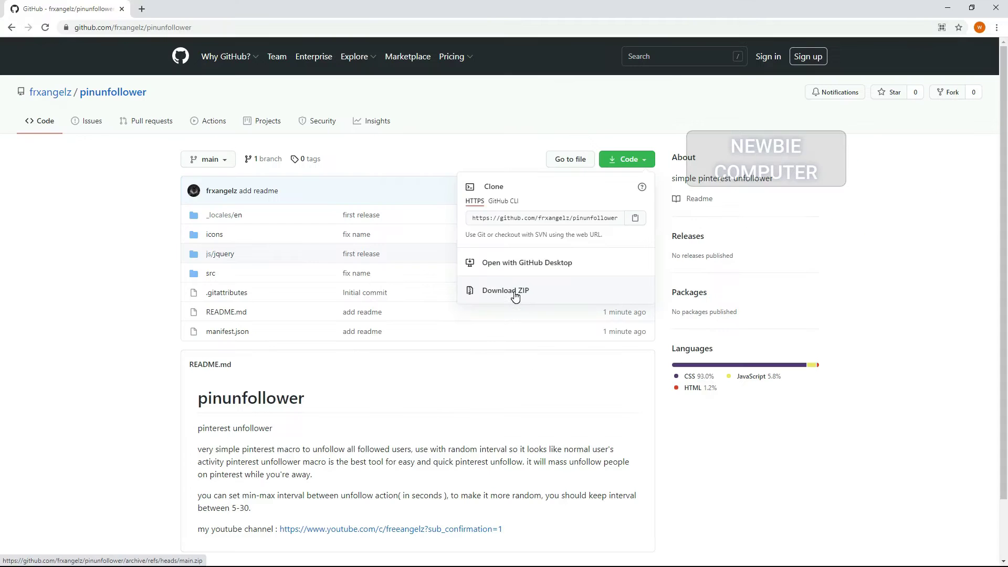
{"action": "left_click", "coordinate": [513, 295]}
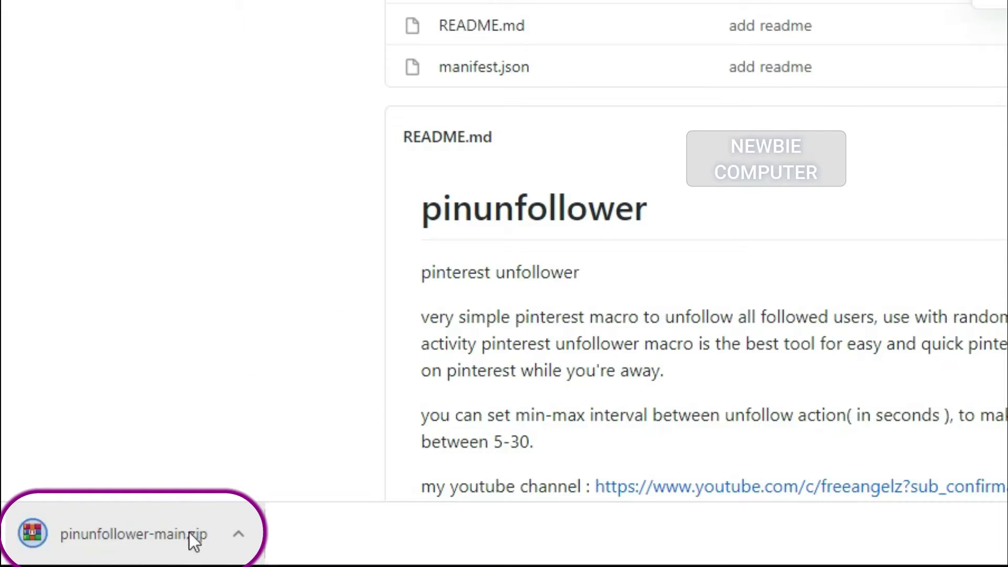
{"action": "left_click", "coordinate": [237, 534]}
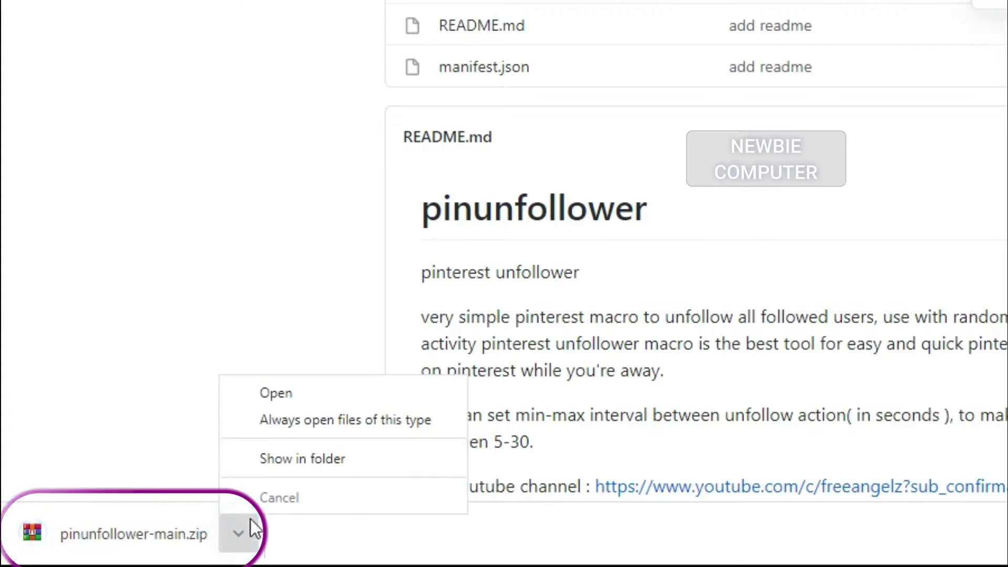
{"action": "left_click", "coordinate": [282, 462]}
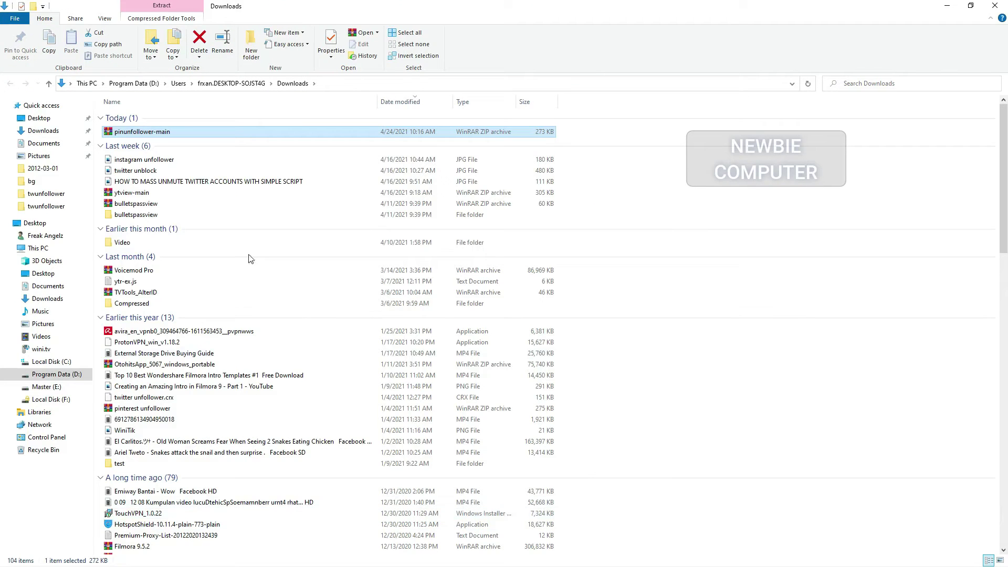
Step: Copy pinunfollower-main.zip into the temp folder on the Master (E:) drive
{"action": "right_click", "coordinate": [159, 133]}
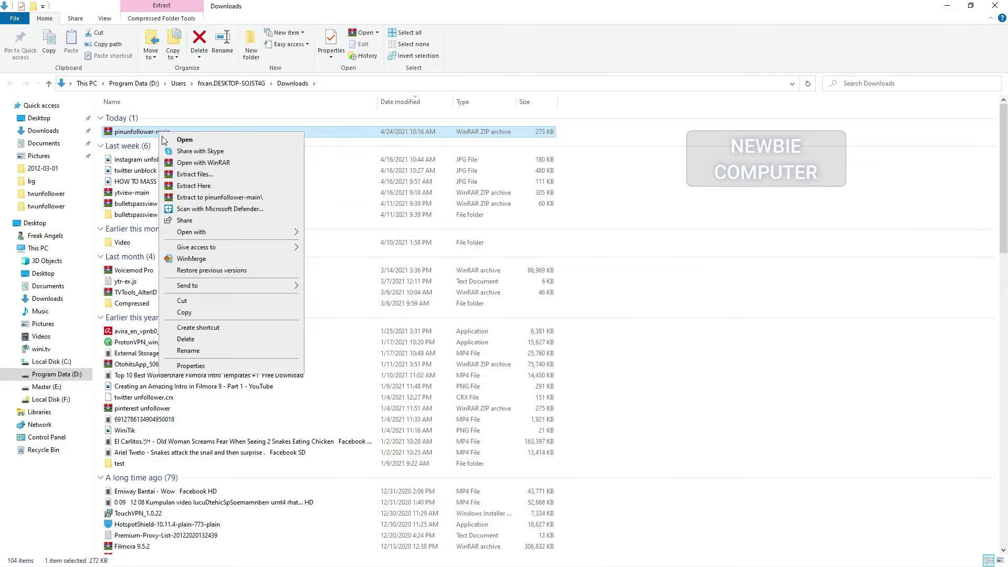
{"action": "left_click", "coordinate": [188, 307]}
{"action": "left_click", "coordinate": [46, 387]}
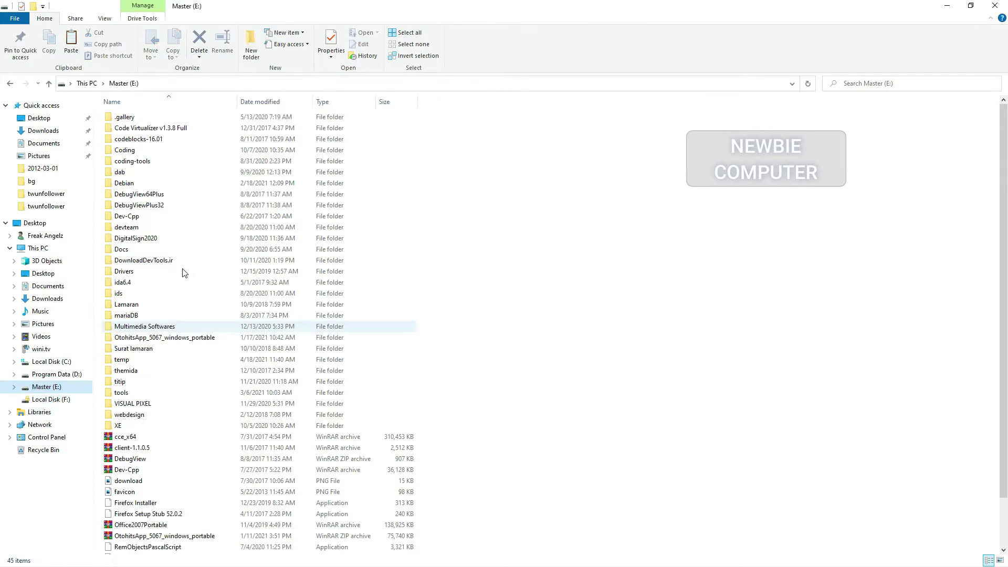
{"action": "double_click", "coordinate": [121, 362]}
{"action": "right_click", "coordinate": [200, 198]}
{"action": "left_click", "coordinate": [227, 266]}
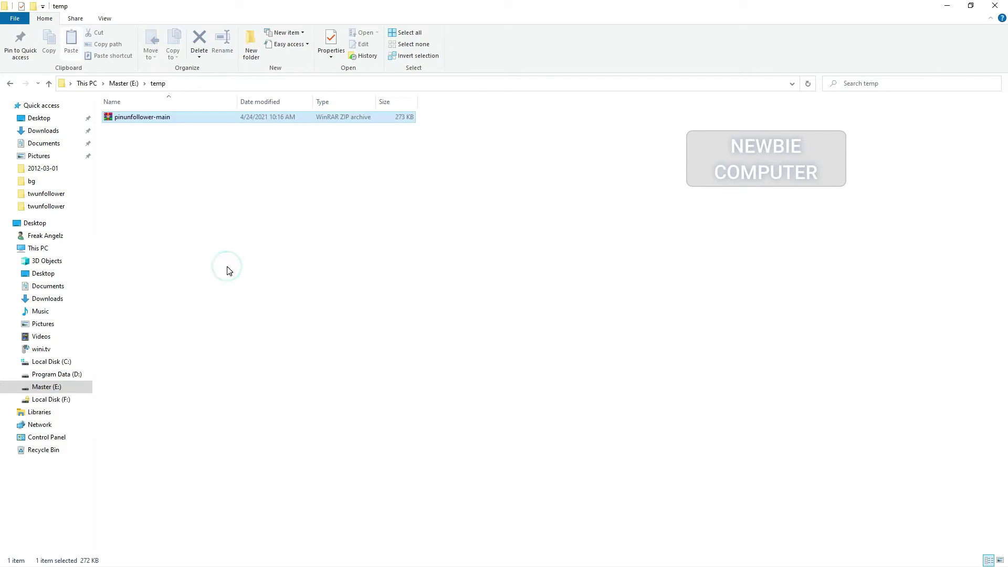
Step: Extract the zip in E:\temp and rename the extracted folder to pinunfollower
{"action": "right_click", "coordinate": [171, 116]}
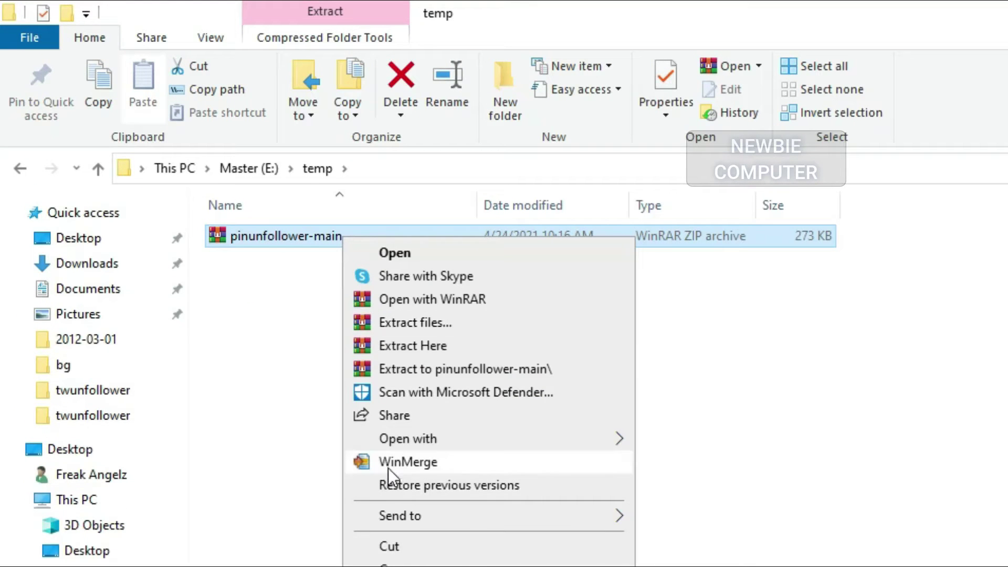
{"action": "left_click", "coordinate": [410, 346]}
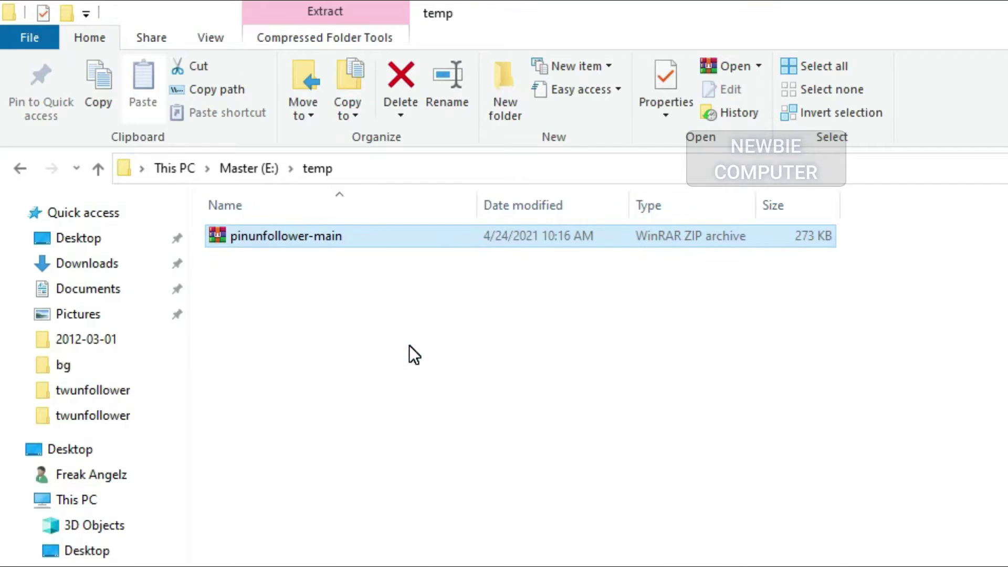
{"action": "left_click", "coordinate": [328, 242]}
{"action": "right_click", "coordinate": [328, 242]}
{"action": "key", "text": "m"}
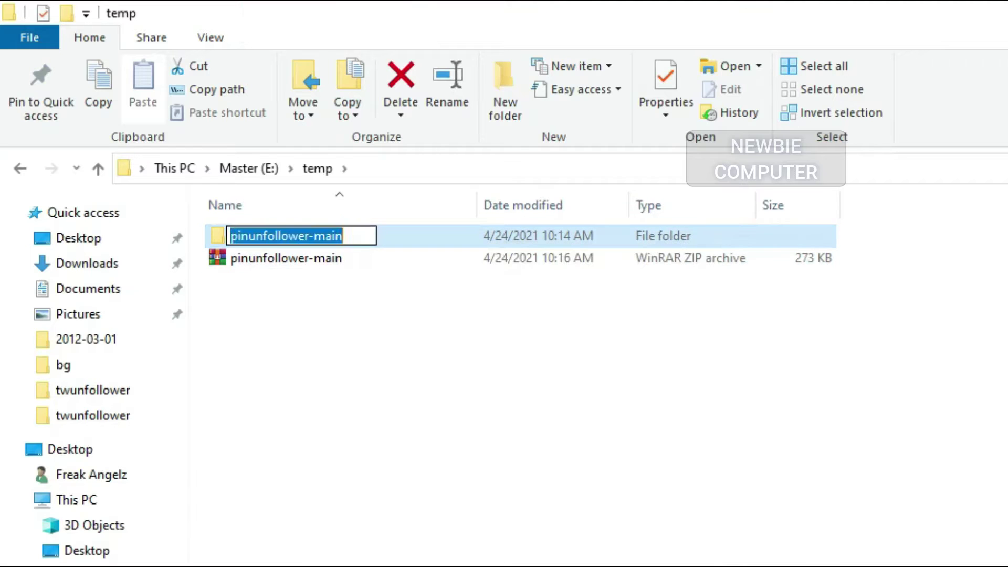
{"action": "key", "text": "End"}
{"action": "key", "text": "BackSpace"}
{"action": "key", "text": "BackSpace"}
{"action": "key", "text": "BackSpace"}
{"action": "key", "text": "BackSpace"}
{"action": "key", "text": "BackSpace"}
{"action": "key", "text": "Return"}
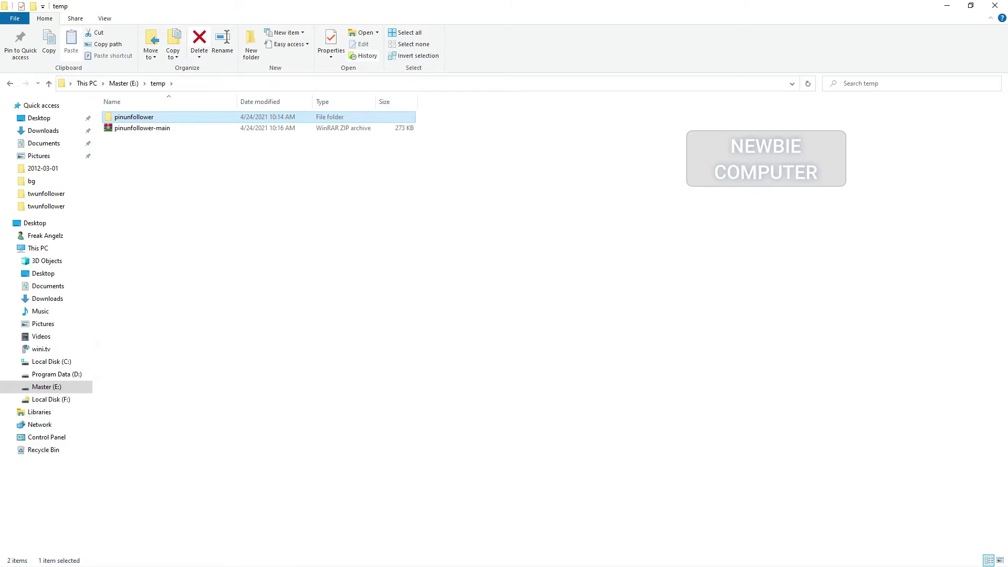
{"action": "key", "text": "super"}
Step: Back in Chrome, open a new tab and reach the Extensions page through Settings
{"action": "left_click", "coordinate": [314, 546]}
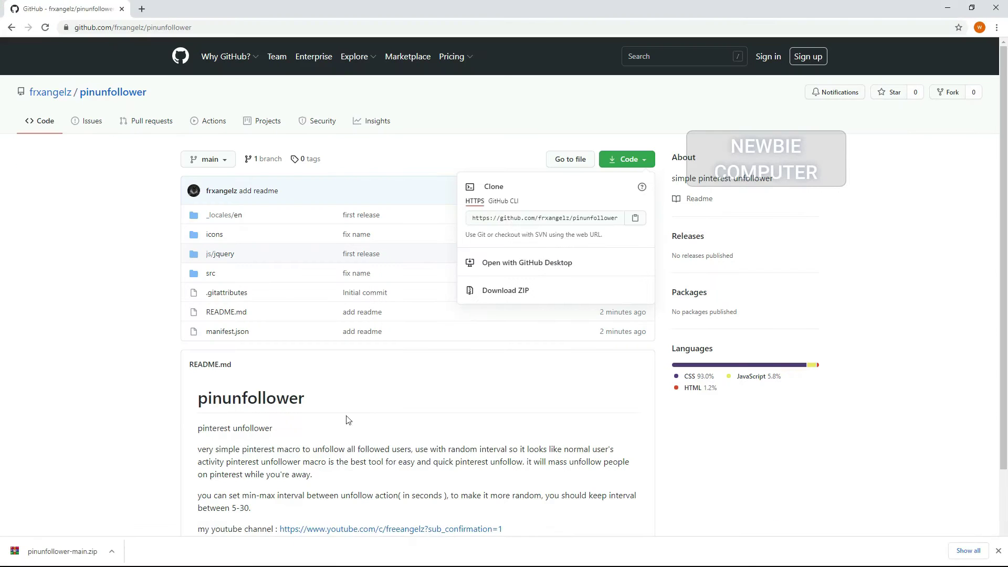
{"action": "left_click", "coordinate": [142, 9]}
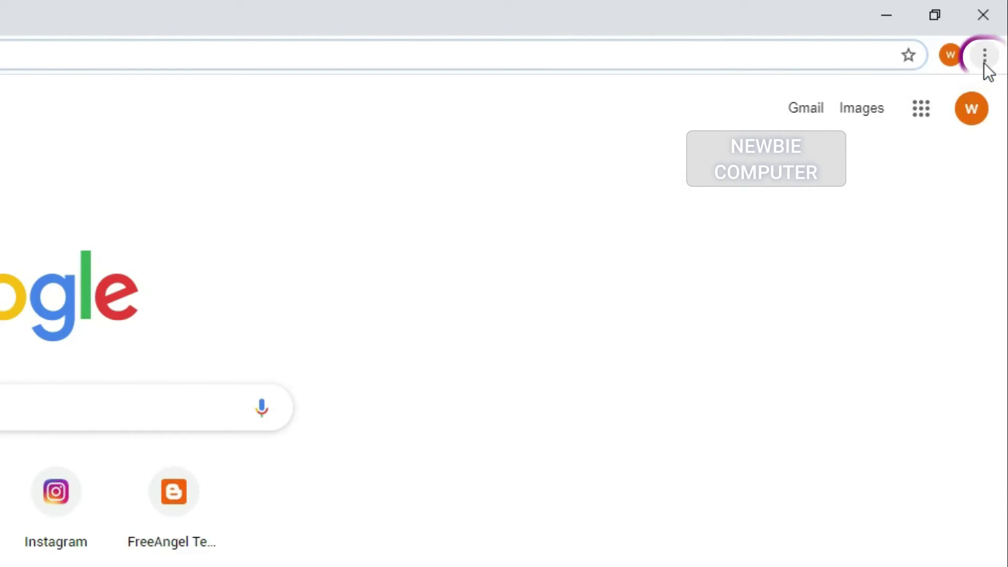
{"action": "left_click", "coordinate": [985, 58]}
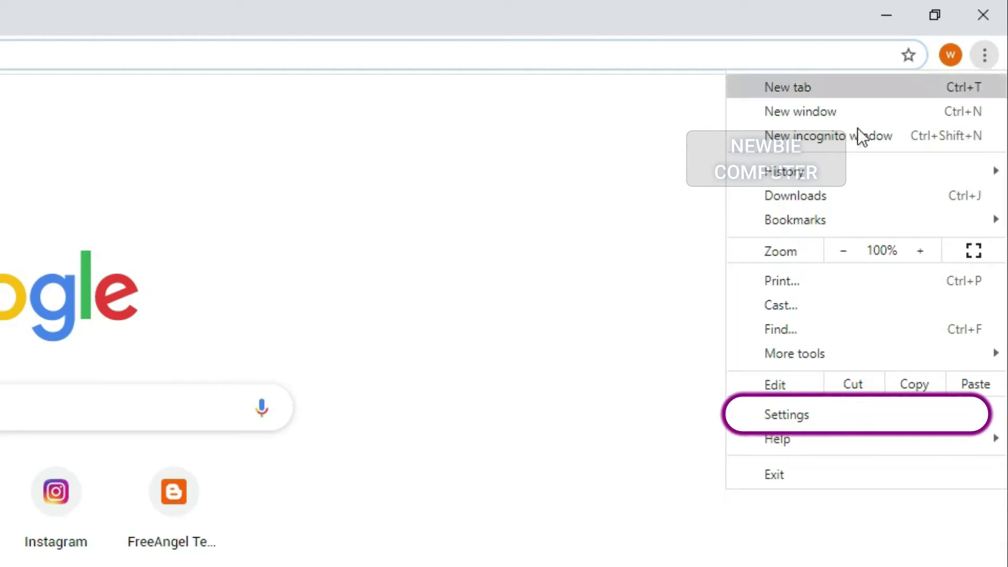
{"action": "left_click", "coordinate": [788, 415]}
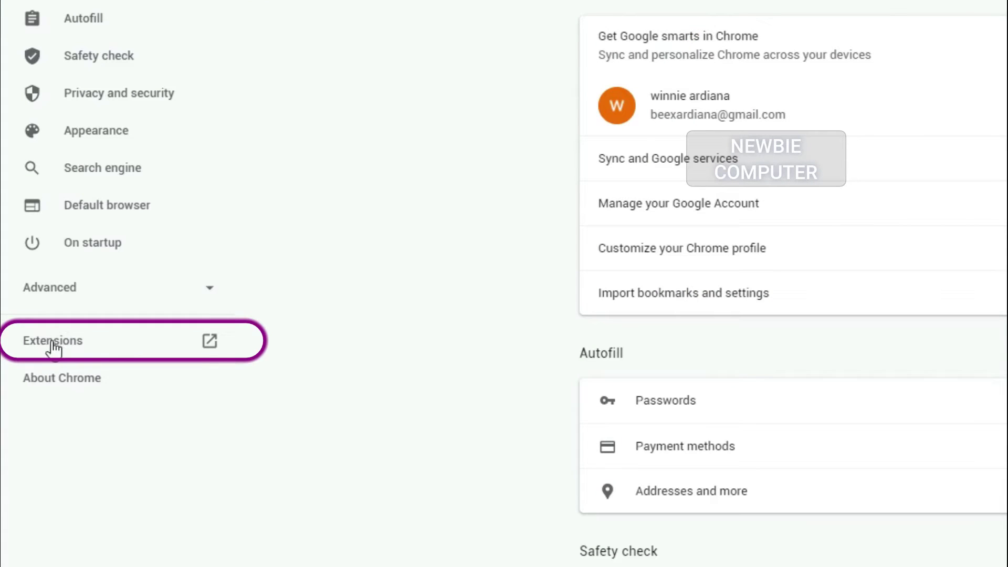
{"action": "left_click", "coordinate": [65, 351]}
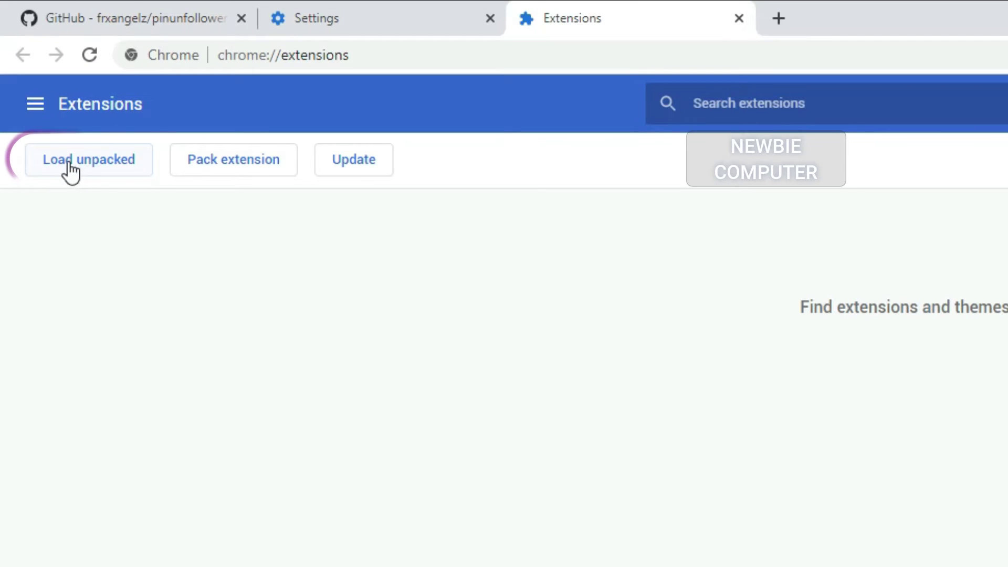
Step: Load E:\temp\pinunfollower as an unpacked extension, installing Unfollower for Pinterest(2021)! 0.0.6
{"action": "left_click", "coordinate": [70, 170]}
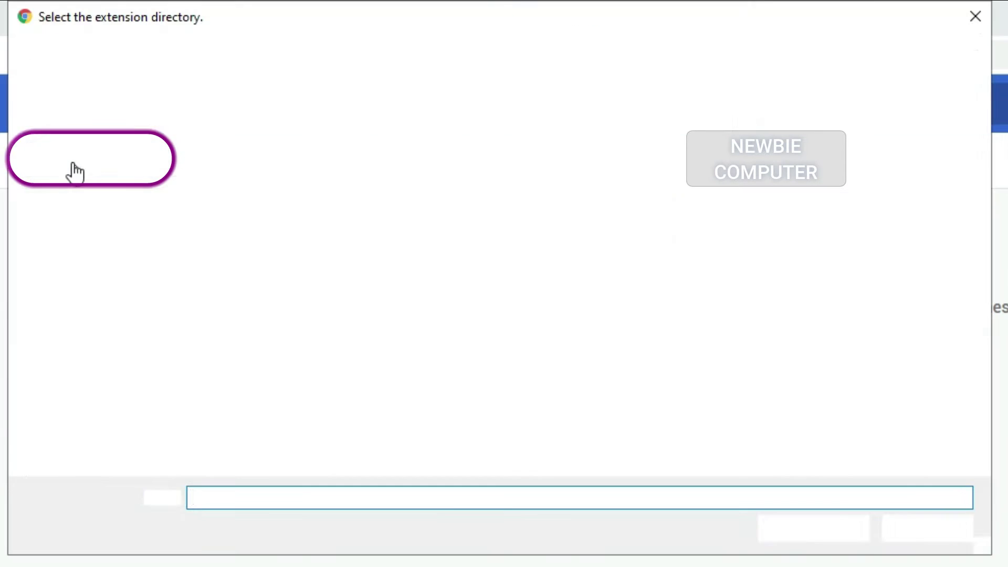
{"action": "left_click", "coordinate": [107, 430]}
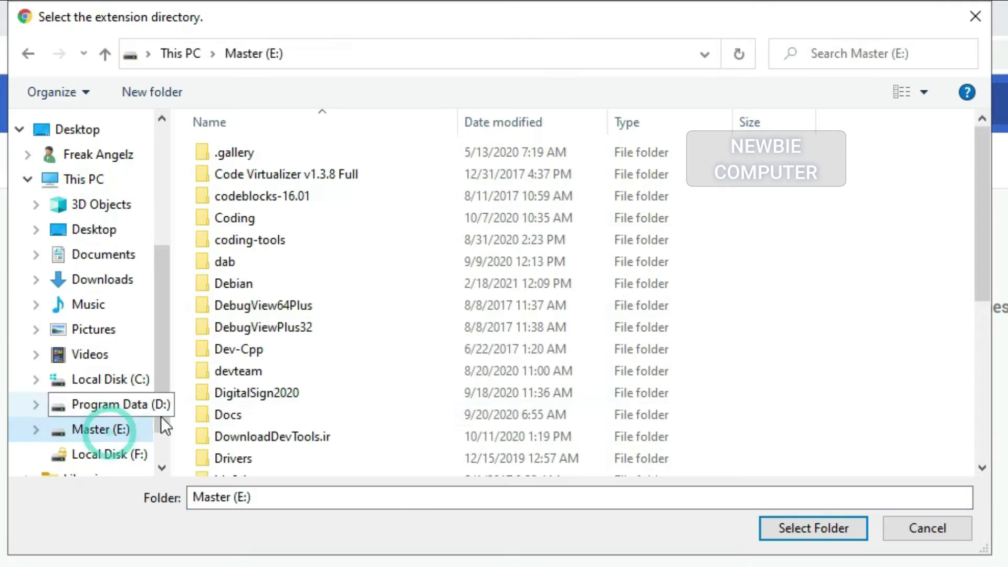
{"action": "scroll", "coordinate": [408, 430], "scroll_direction": "down", "scroll_amount": 5}
{"action": "left_click", "coordinate": [219, 335]}
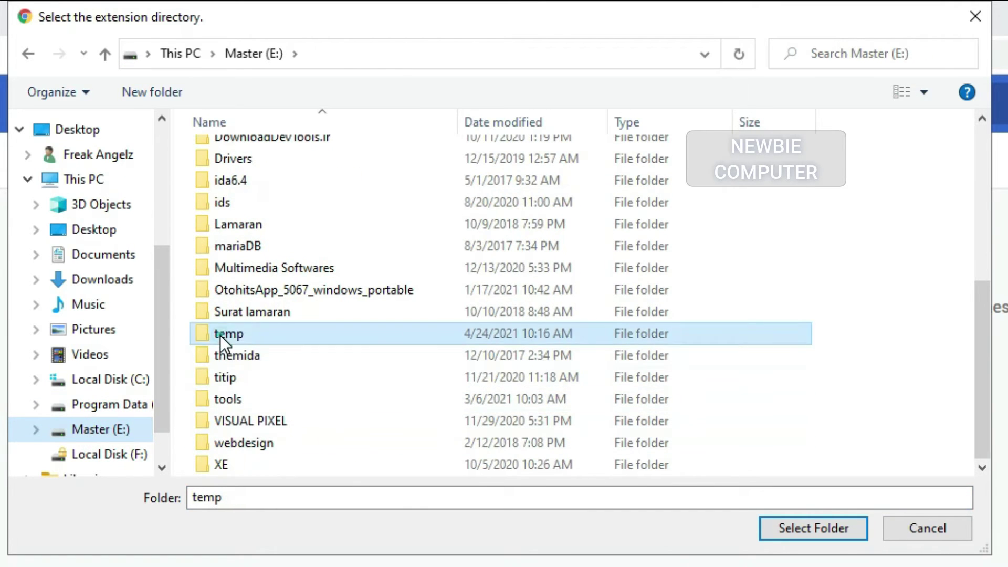
{"action": "double_click", "coordinate": [219, 335]}
{"action": "left_click", "coordinate": [244, 159]}
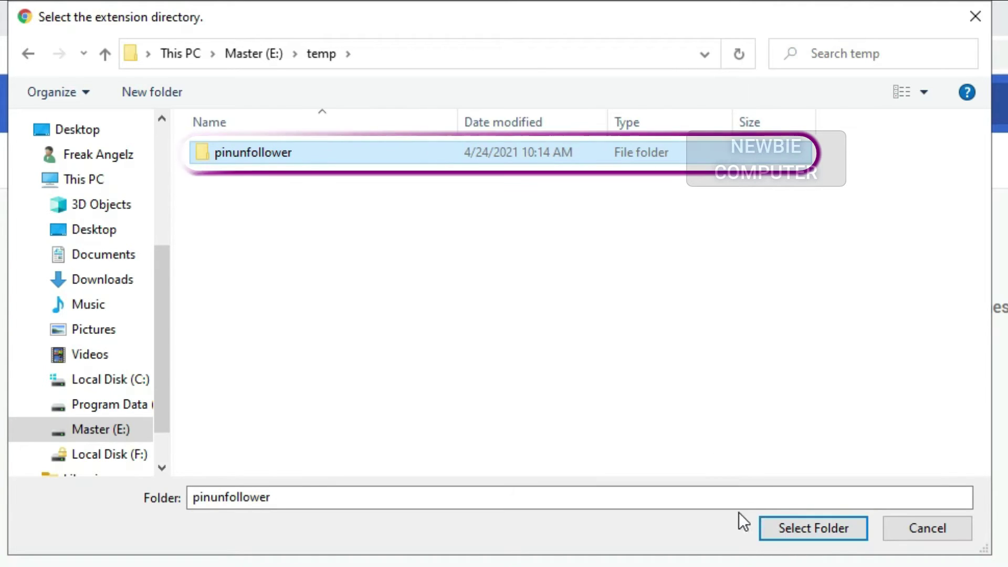
{"action": "left_click", "coordinate": [787, 527]}
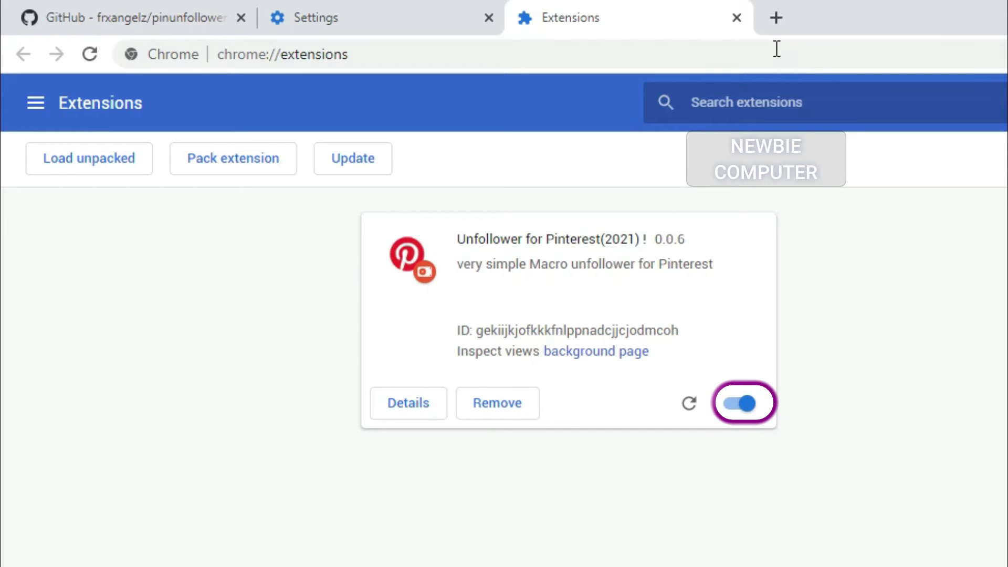
Step: Go to pinterest.com in a new tab and open your own profile page
{"action": "left_click", "coordinate": [776, 19]}
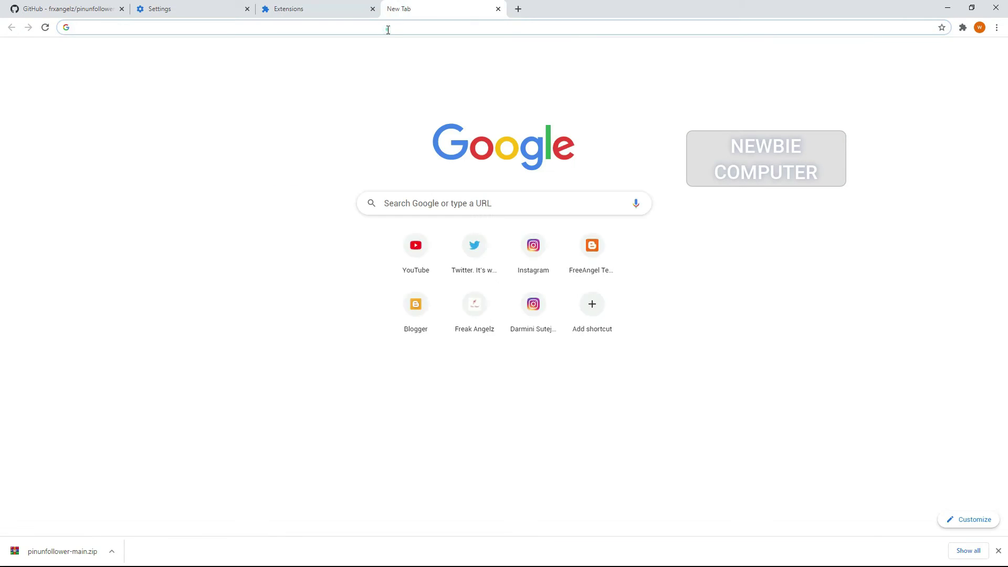
{"action": "type", "text": "pinterest.com"}
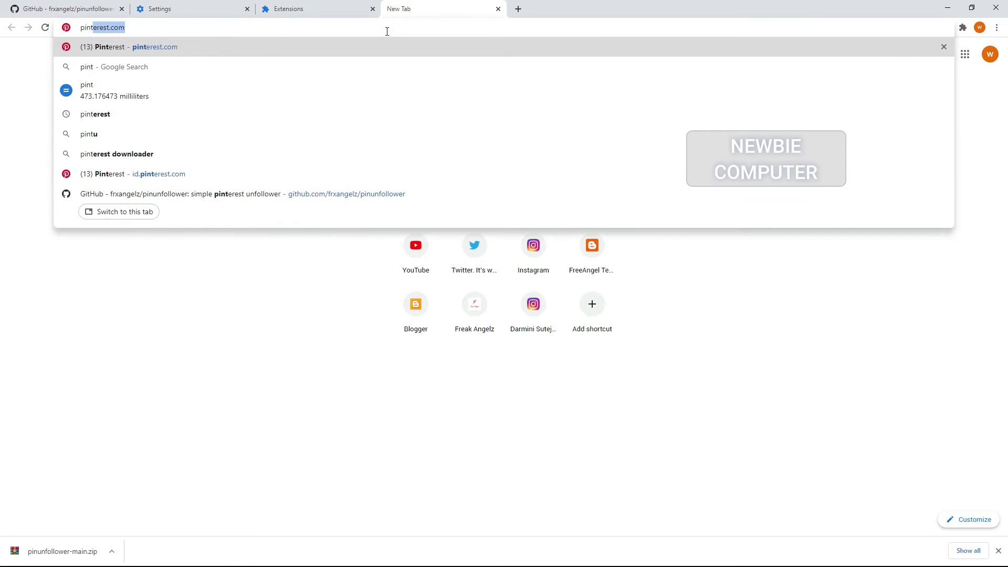
{"action": "key", "text": "Return"}
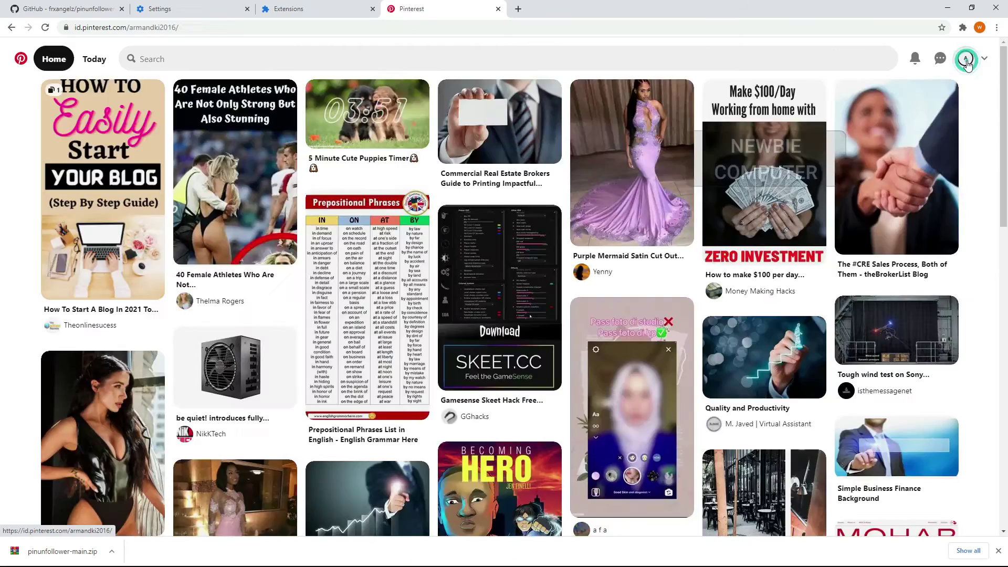
{"action": "left_click", "coordinate": [925, 118]}
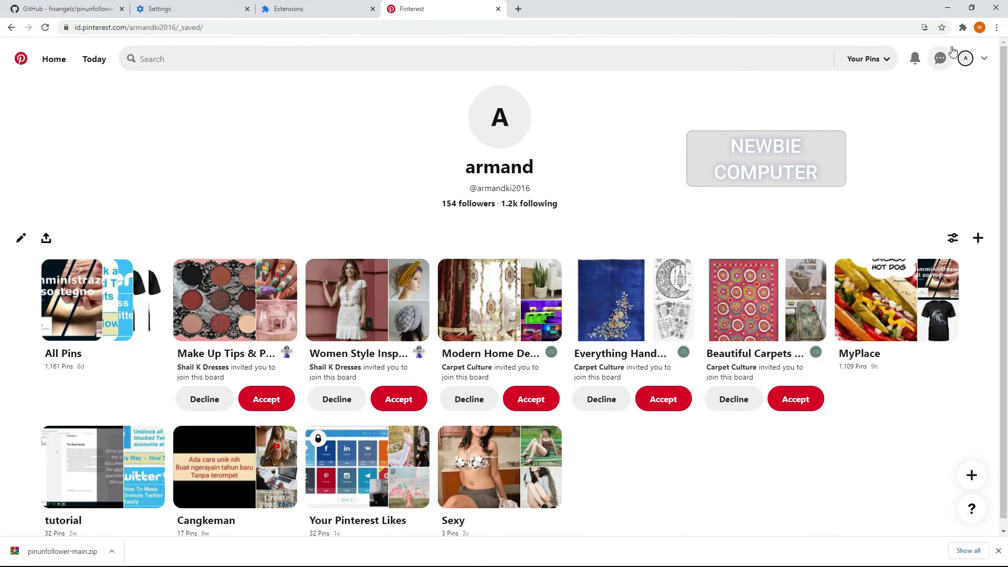
Step: Try launching the Unfollower for Pinterest extension, then reload the profile page
{"action": "left_click", "coordinate": [962, 27]}
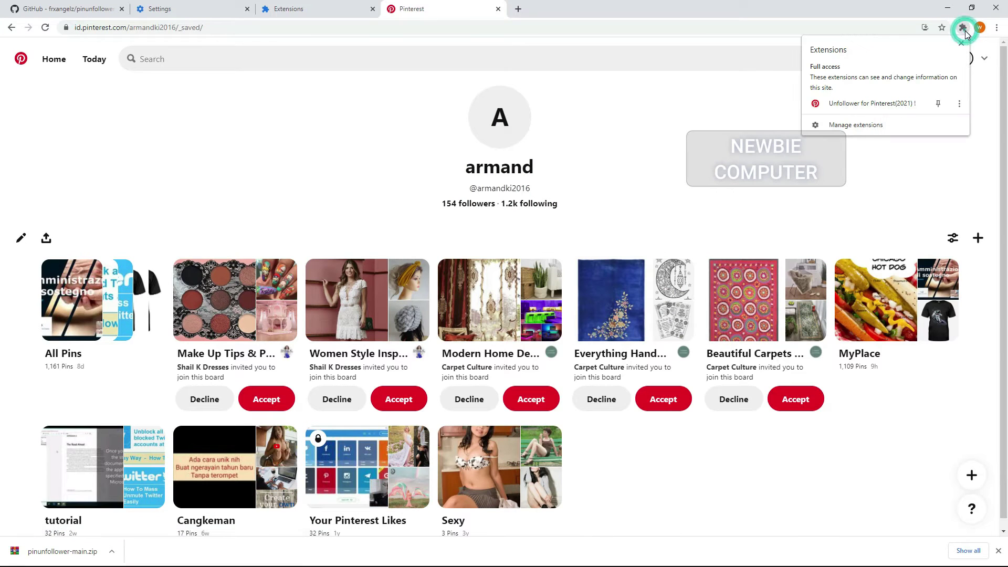
{"action": "left_click", "coordinate": [907, 109]}
{"action": "right_click", "coordinate": [664, 151]}
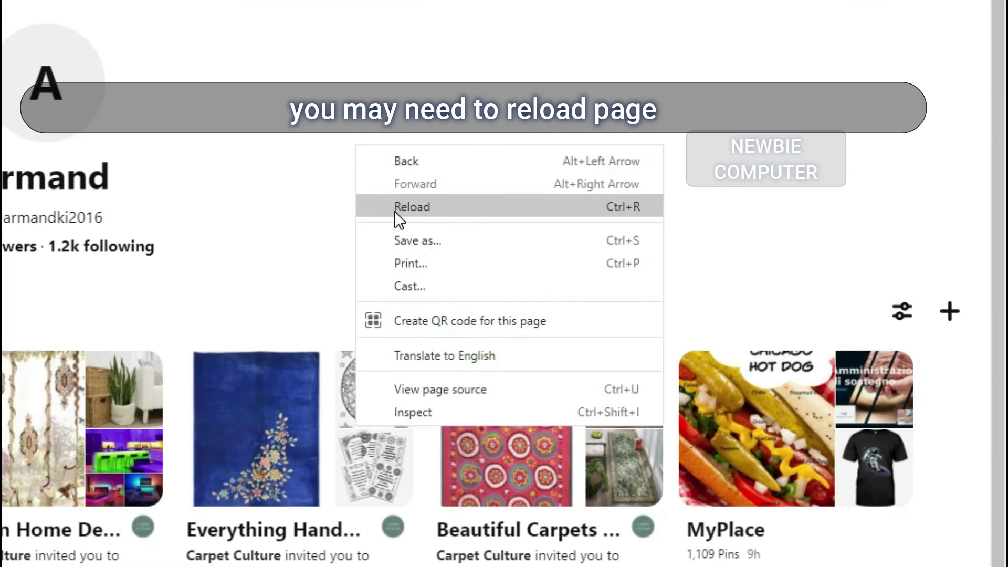
{"action": "left_click", "coordinate": [395, 209]}
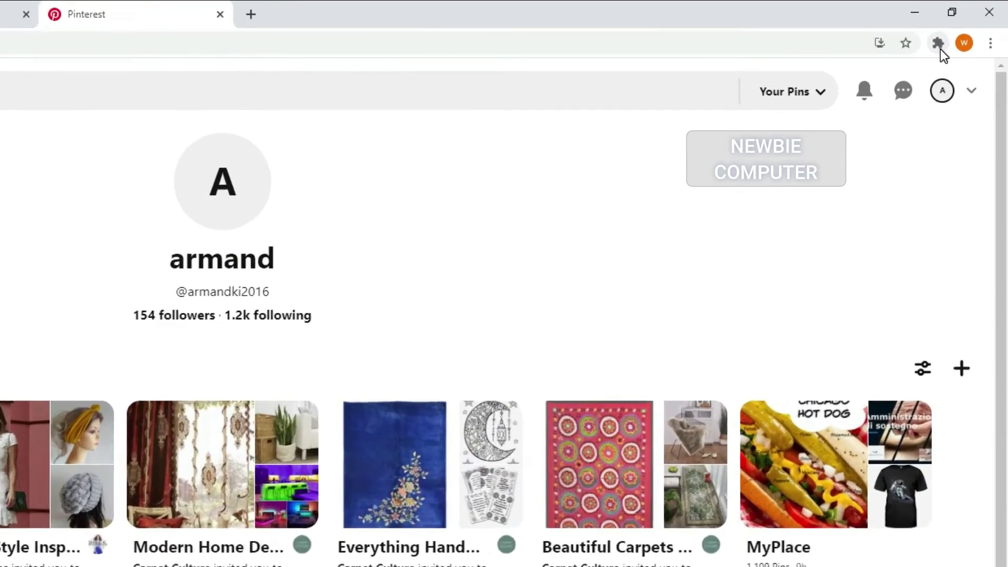
Step: In the Unfollower for Pinterest popup, keep Min 5 and Max 30 seconds and change Limit from 100 to 5
{"action": "left_click", "coordinate": [938, 47]}
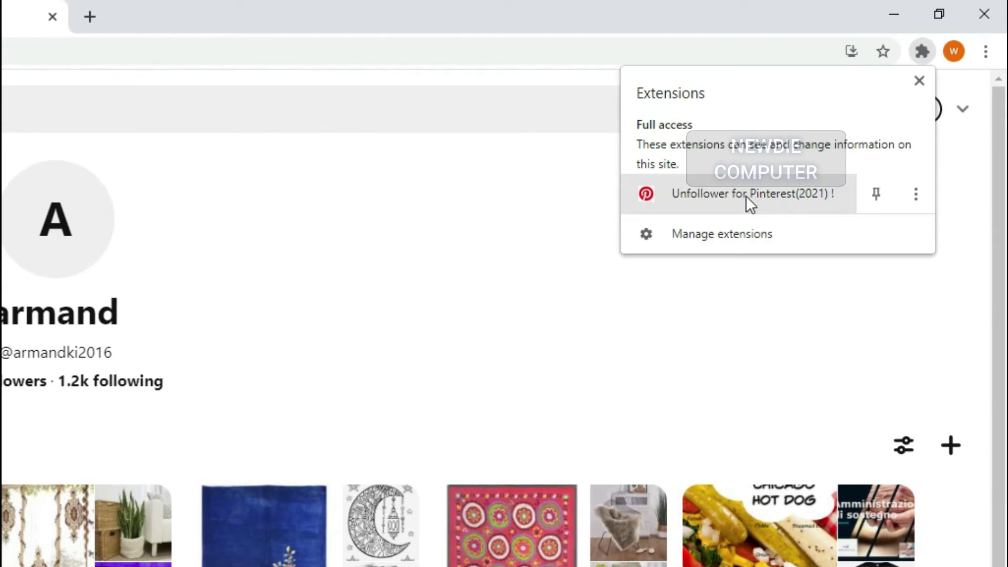
{"action": "left_click", "coordinate": [793, 164]}
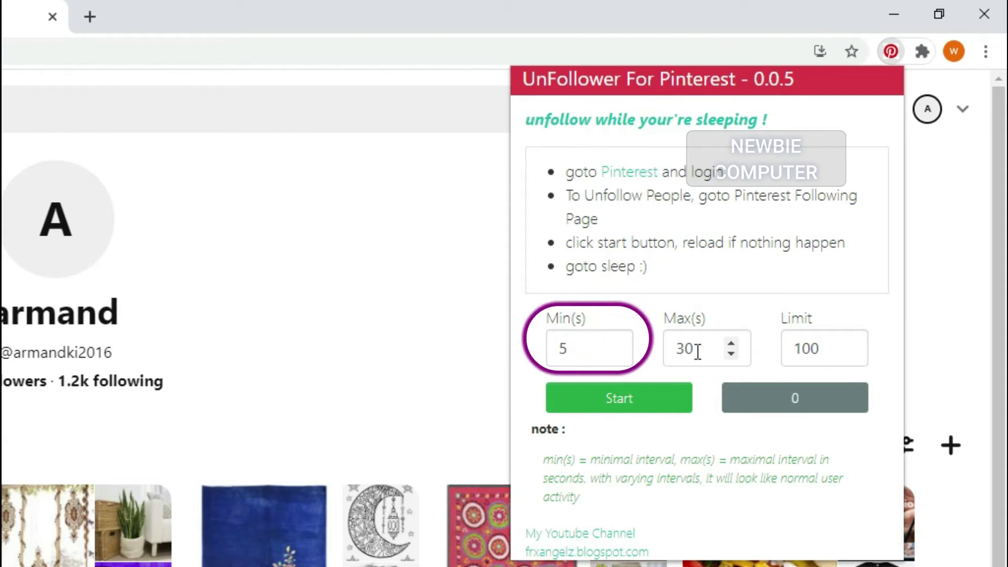
{"action": "left_click", "coordinate": [821, 348]}
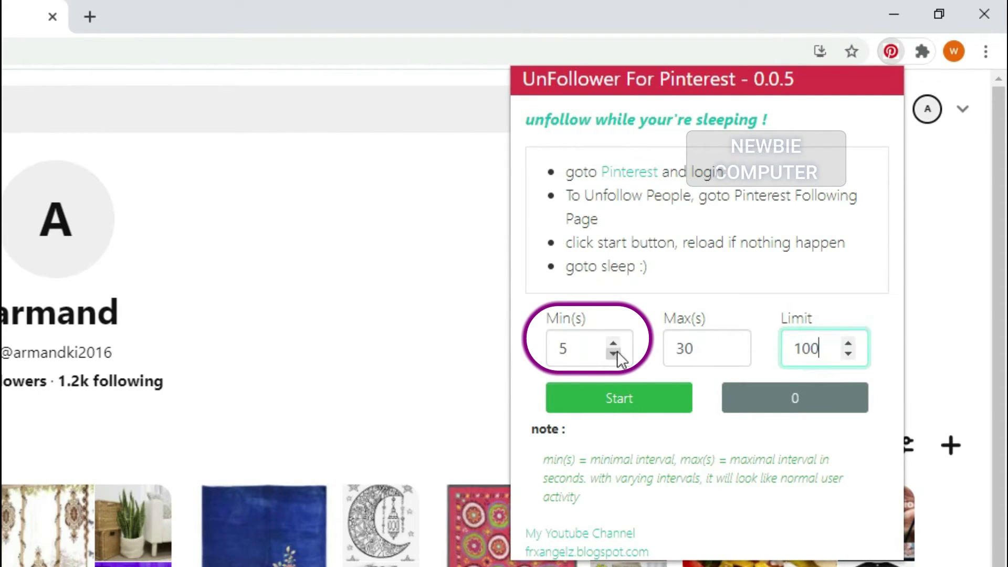
{"action": "left_click", "coordinate": [590, 349]}
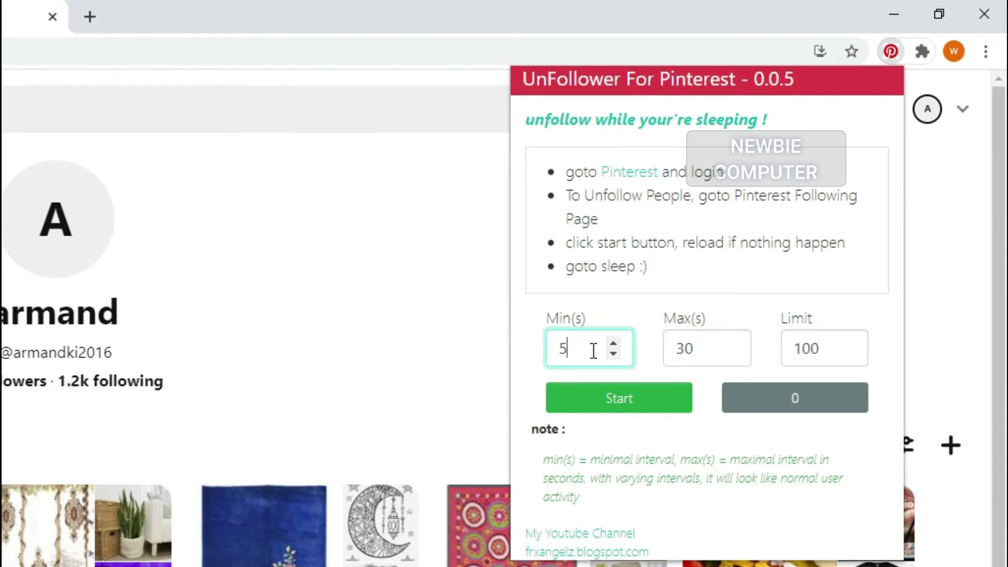
{"action": "left_click", "coordinate": [707, 351]}
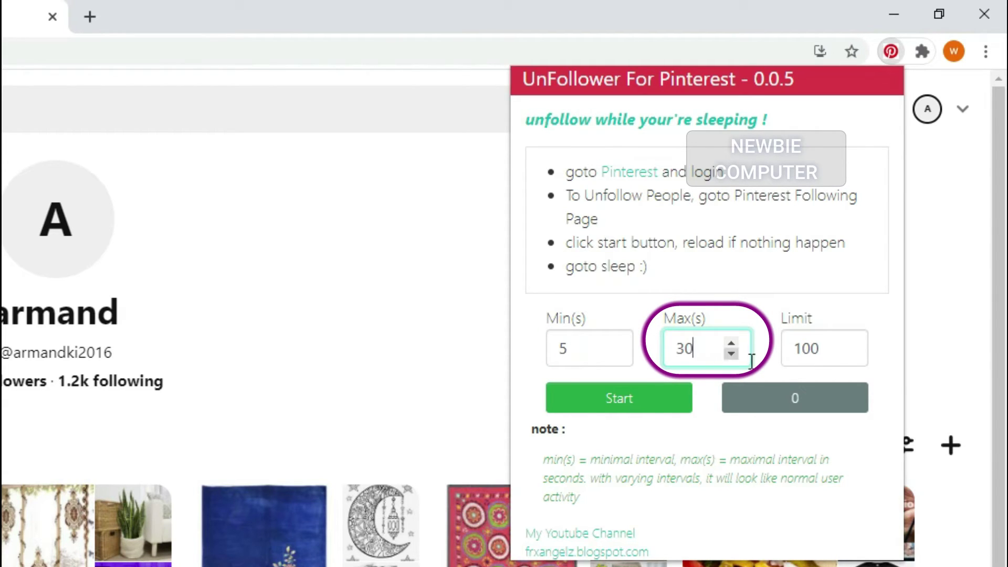
{"action": "left_click", "coordinate": [835, 350]}
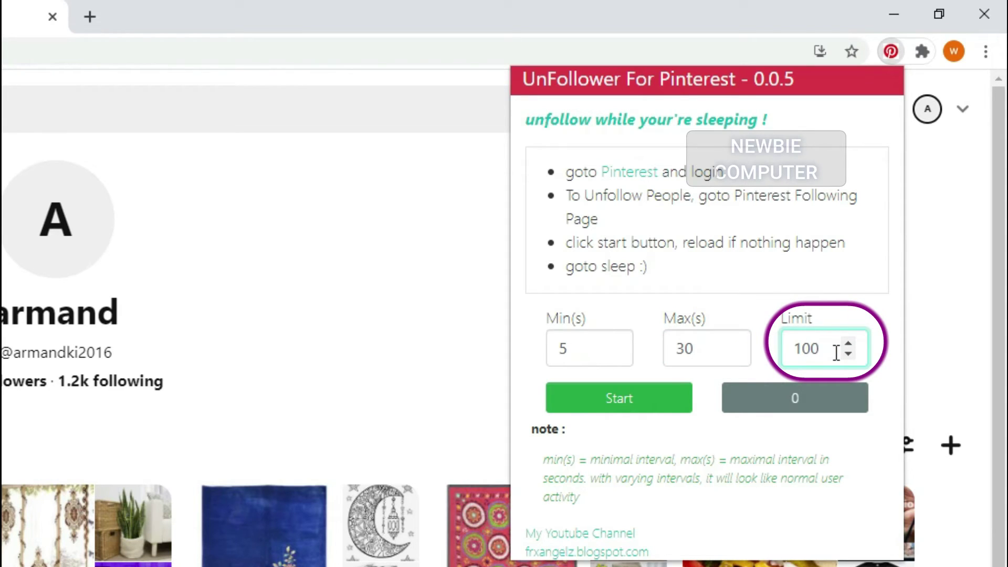
{"action": "key", "text": "BackSpace"}
{"action": "key", "text": "BackSpace"}
{"action": "key", "text": "BackSpace"}
{"action": "type", "text": "5"}
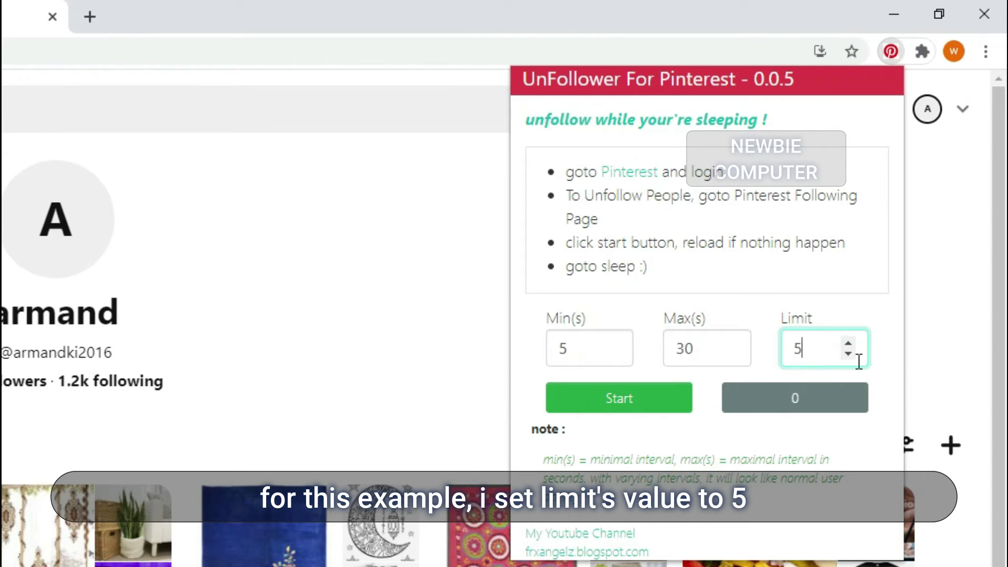
Step: Start the unfollower and let it run until the status reads Unfollow : 5, Reached Total Limit : 5
{"action": "left_click", "coordinate": [642, 405]}
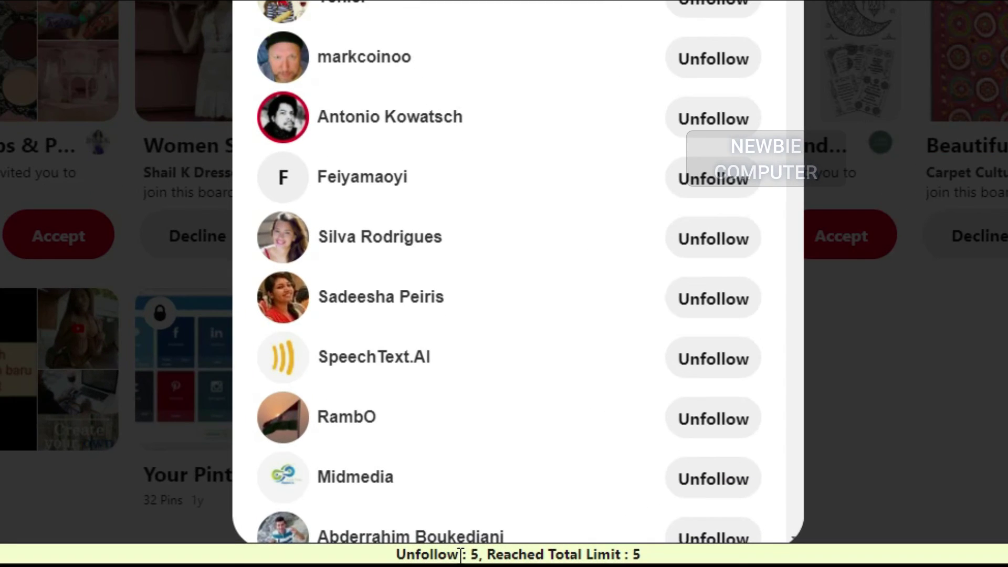
Step: Highlight the 'Unfollow : 5' and total-limit status, then stop the run from the UnFollower popup
{"action": "left_click_drag", "start_coordinate": [394, 553], "coordinate": [481, 554]}
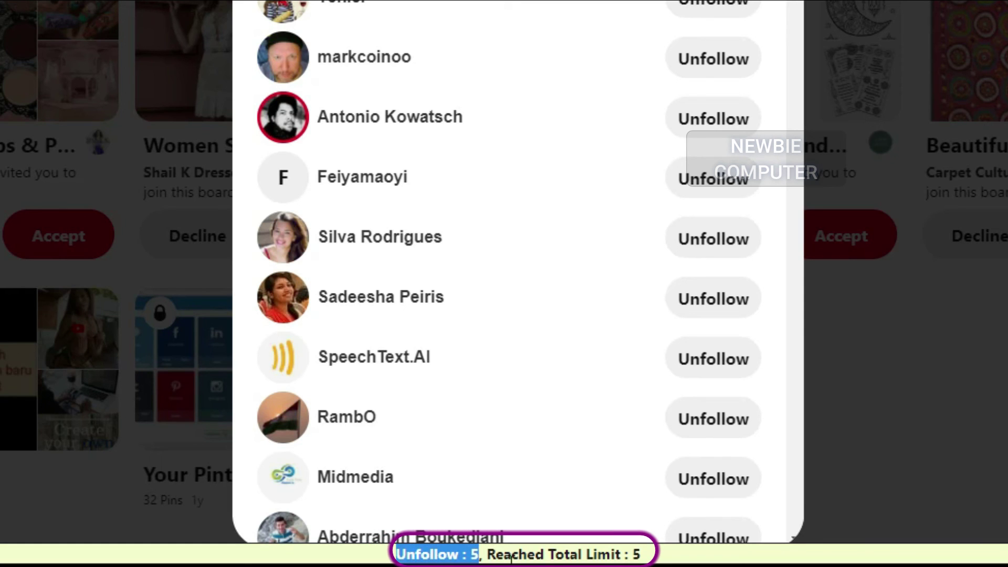
{"action": "left_click_drag", "start_coordinate": [486, 555], "coordinate": [641, 553]}
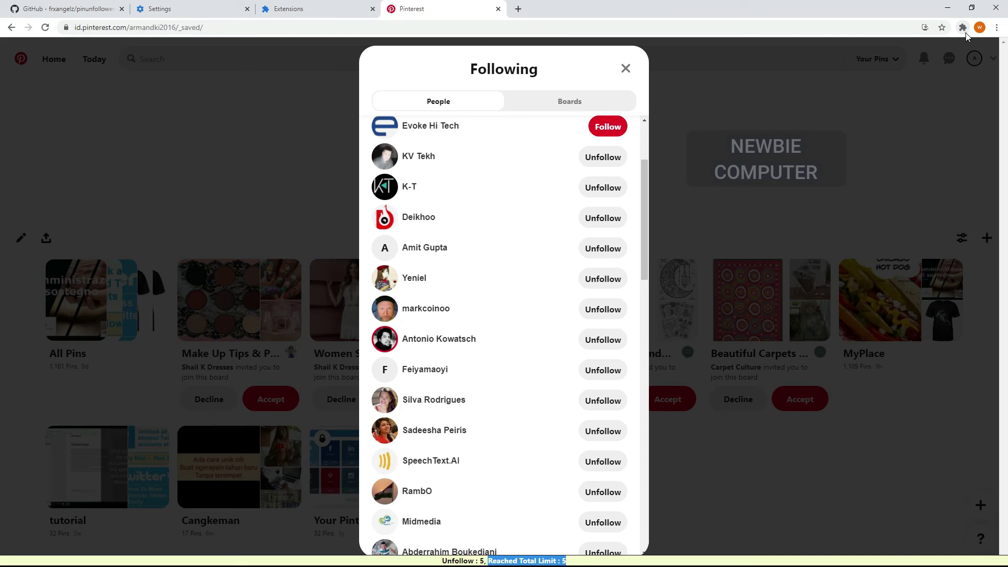
{"action": "left_click", "coordinate": [963, 28]}
{"action": "left_click", "coordinate": [866, 102]}
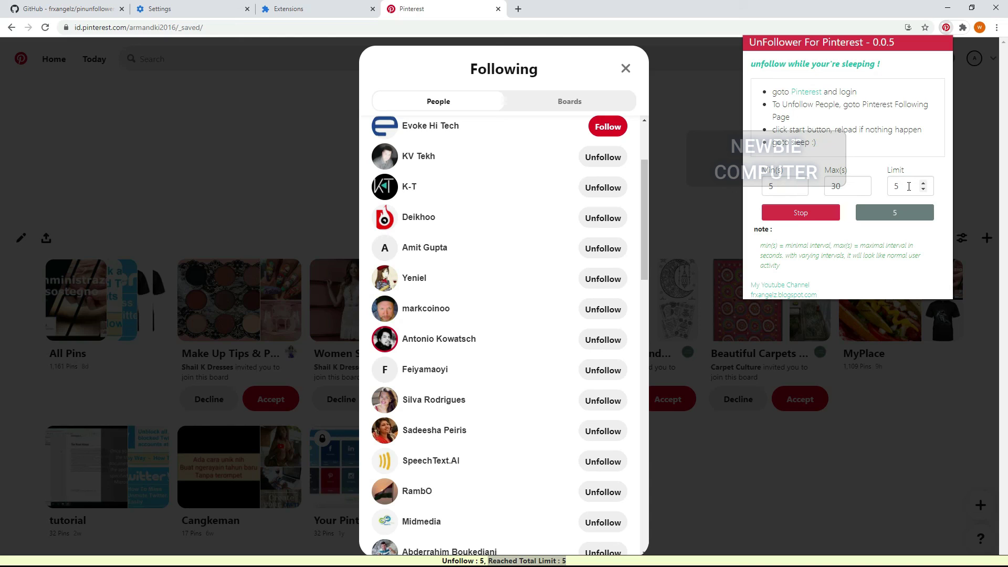
{"action": "double_click", "coordinate": [901, 186]}
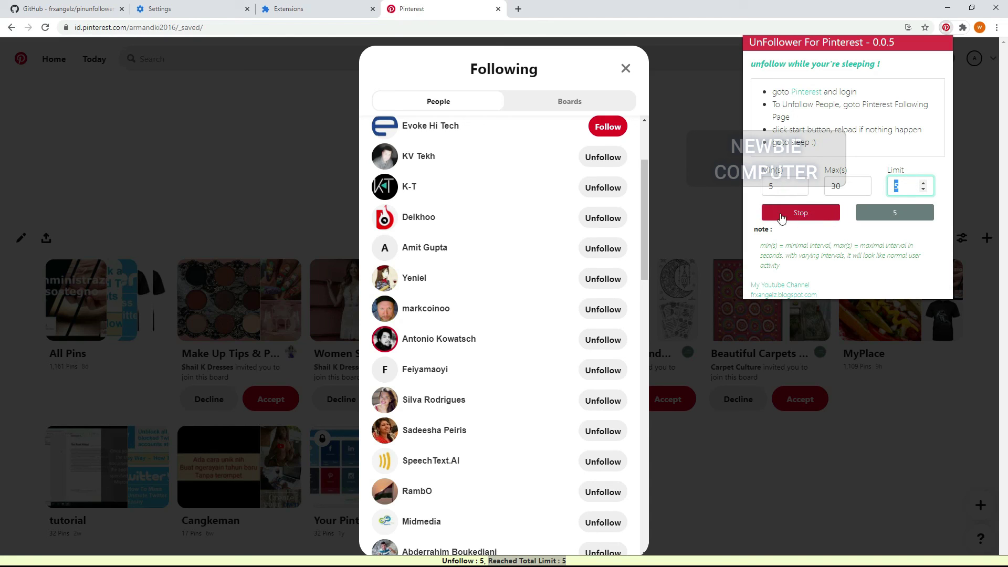
{"action": "left_click", "coordinate": [811, 221]}
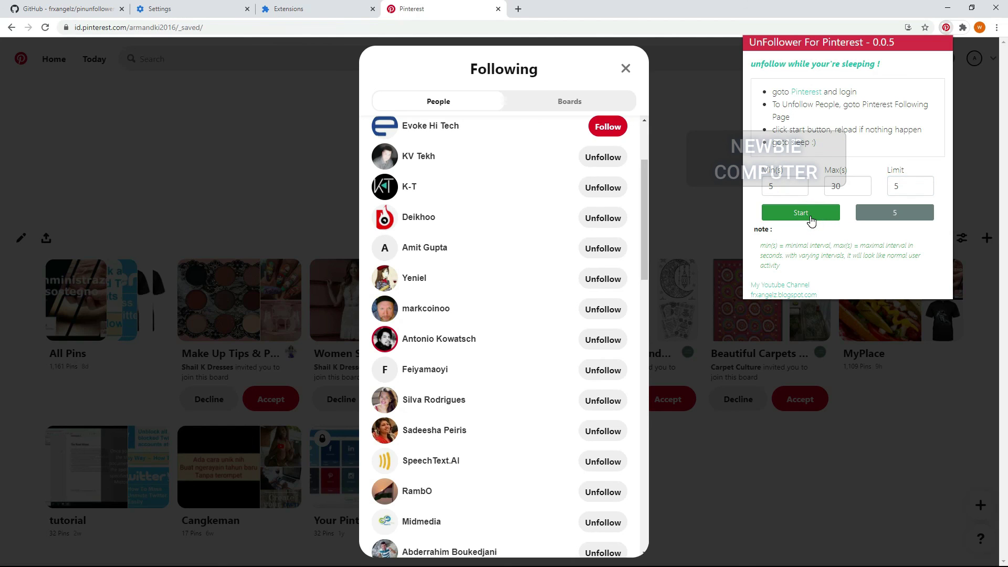